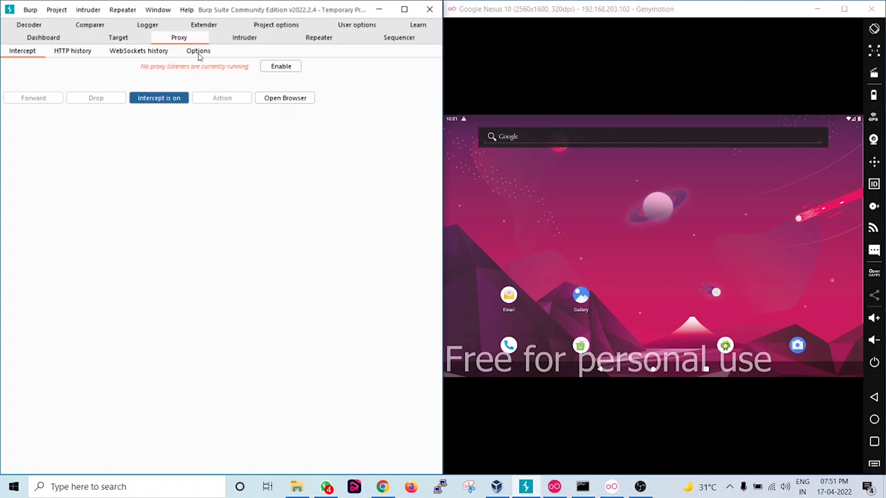
Add a Burp proxy listener on port 8080 bound to all interfaces, confirming the warning.
click(199, 53)
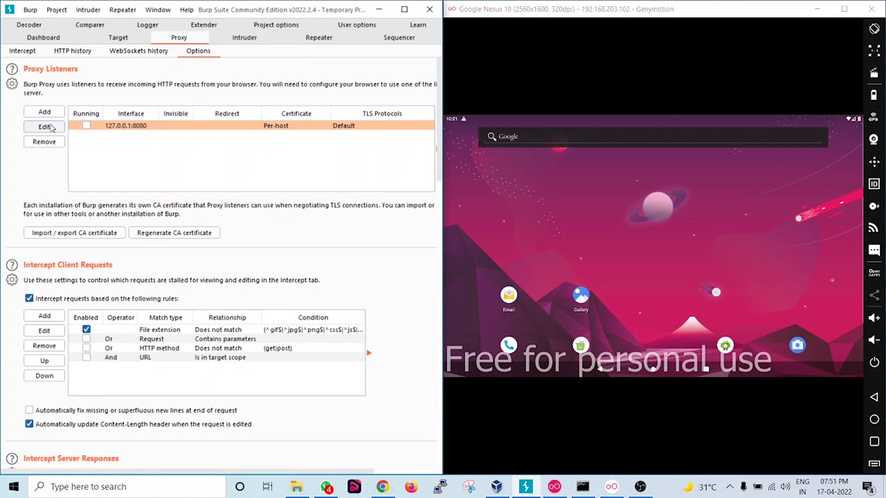
click(45, 113)
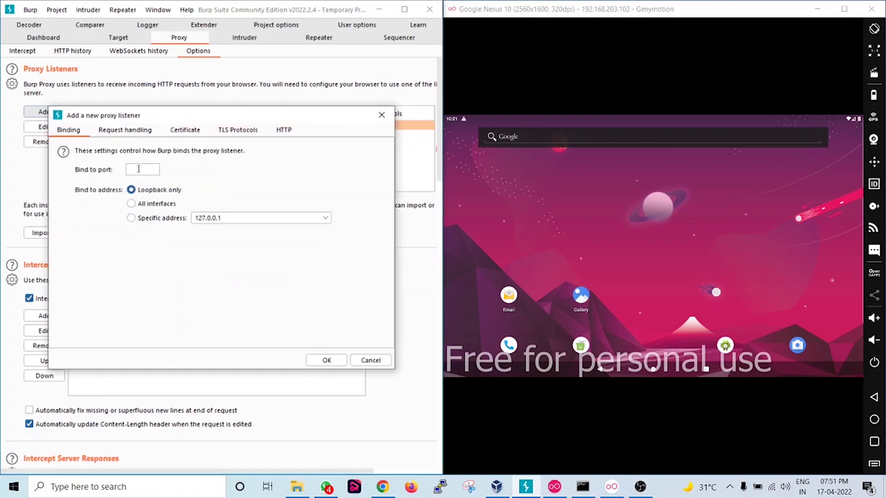
click(131, 203)
click(142, 171)
text(8080)
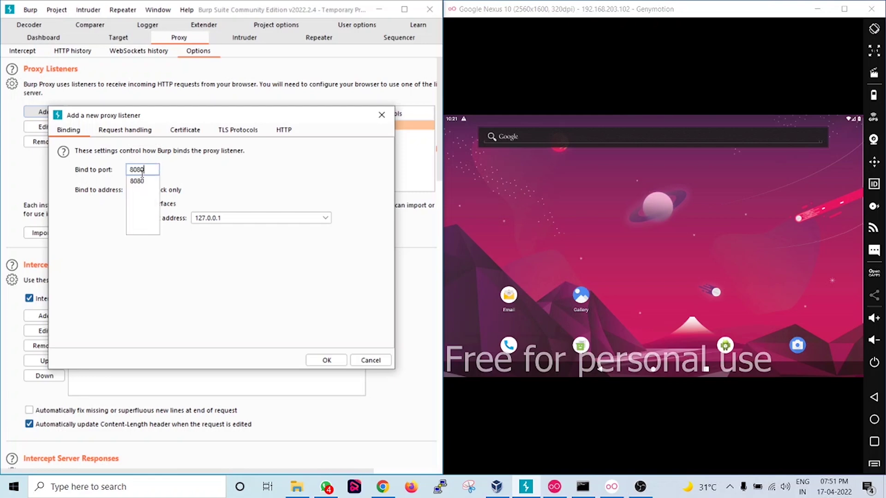
click(143, 181)
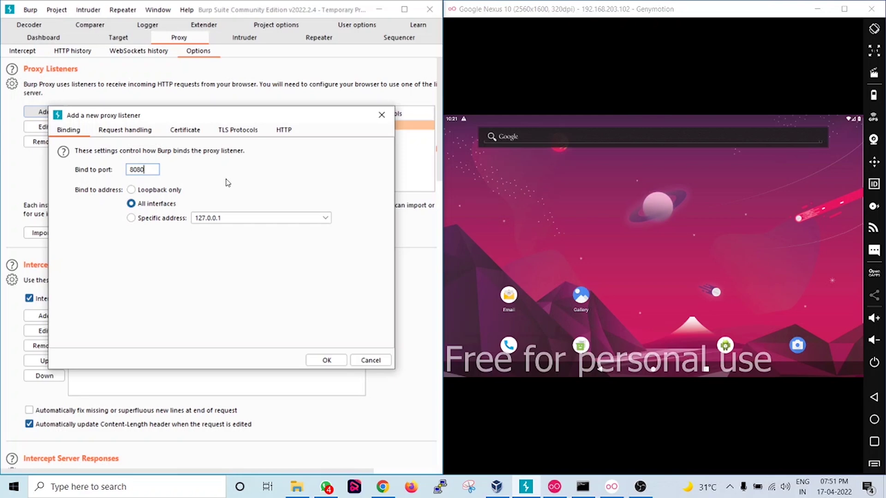
click(327, 360)
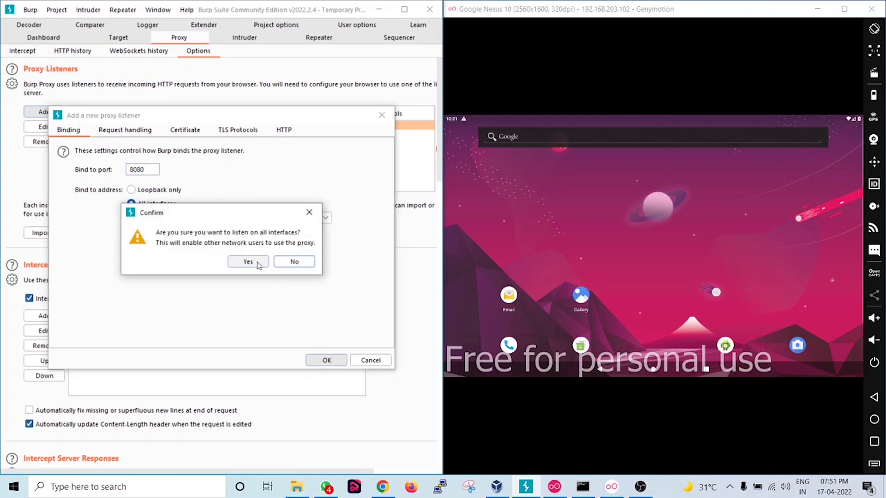
click(247, 261)
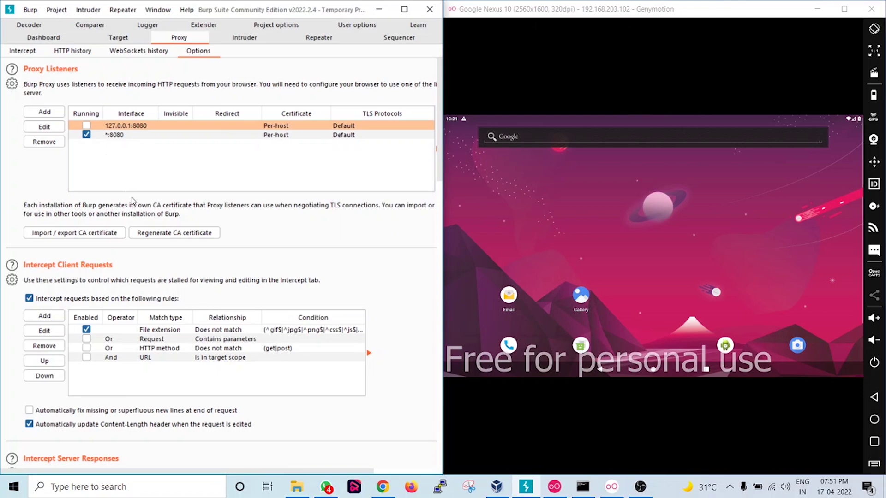
Export Burp's CA certificate in DER format as burp.cer into the Burp cert mobile folder.
click(74, 233)
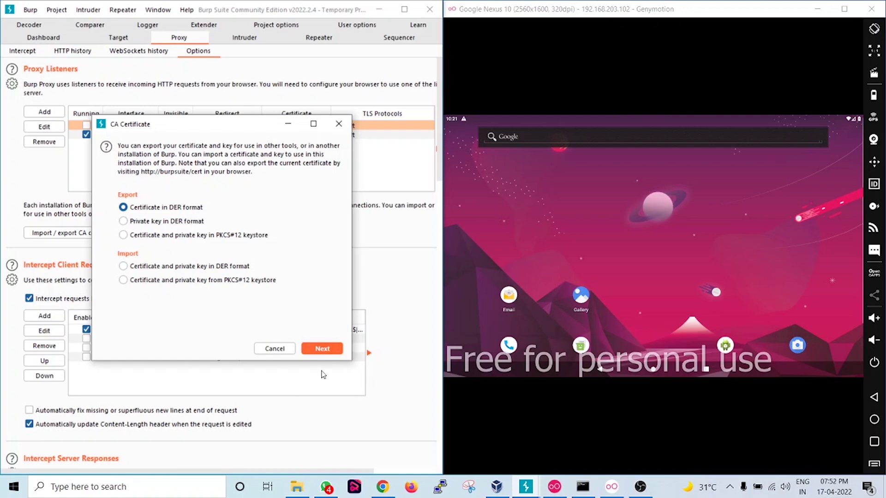
click(323, 349)
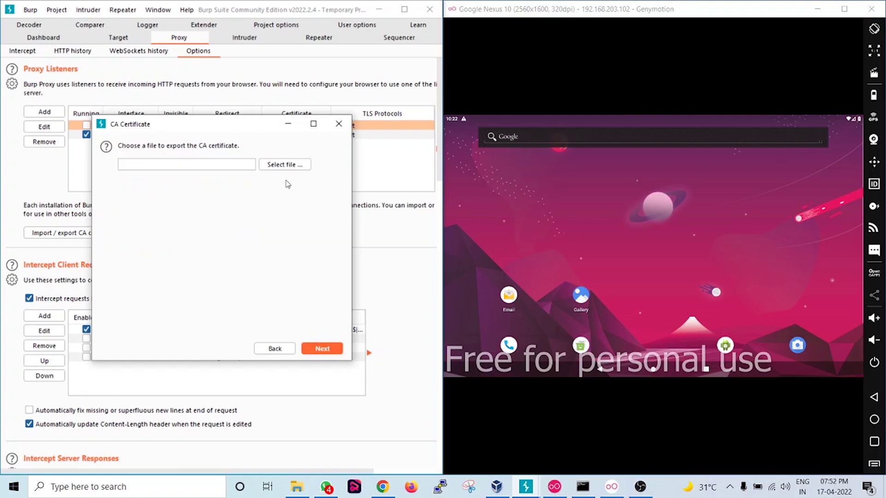
click(284, 165)
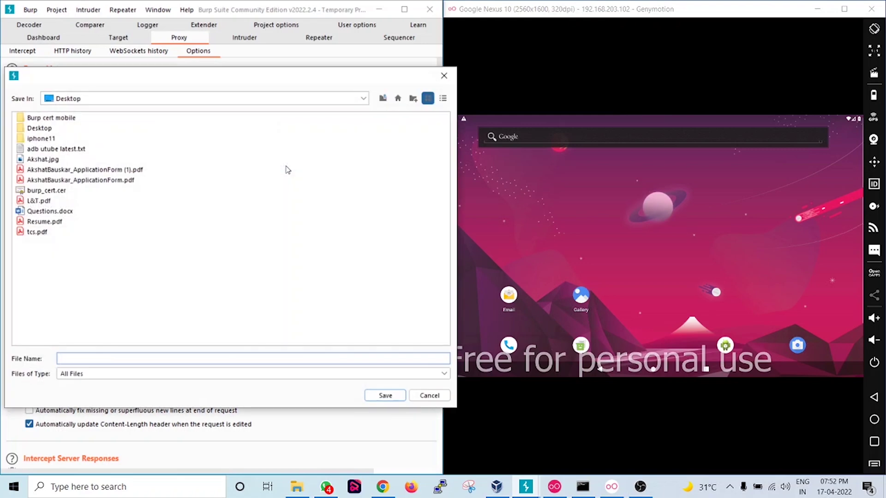
double_click(60, 118)
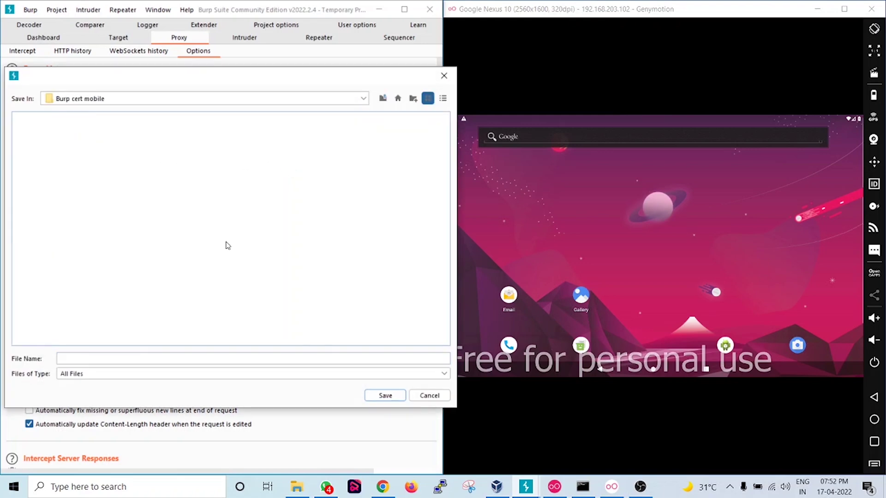
click(328, 361)
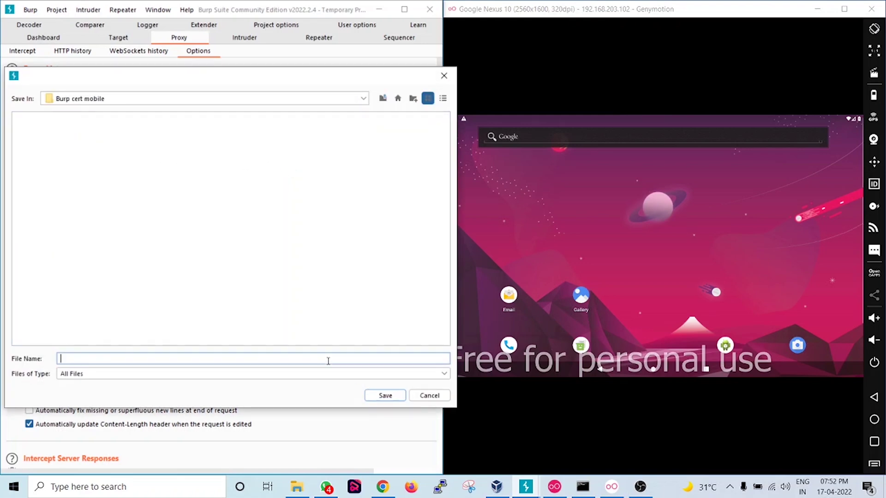
text(burp.cer)
key(Return)
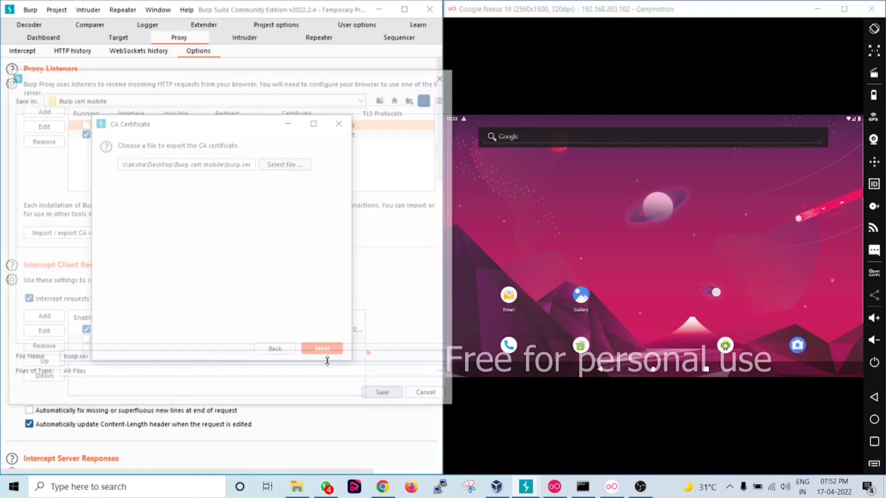
click(323, 349)
click(323, 349)
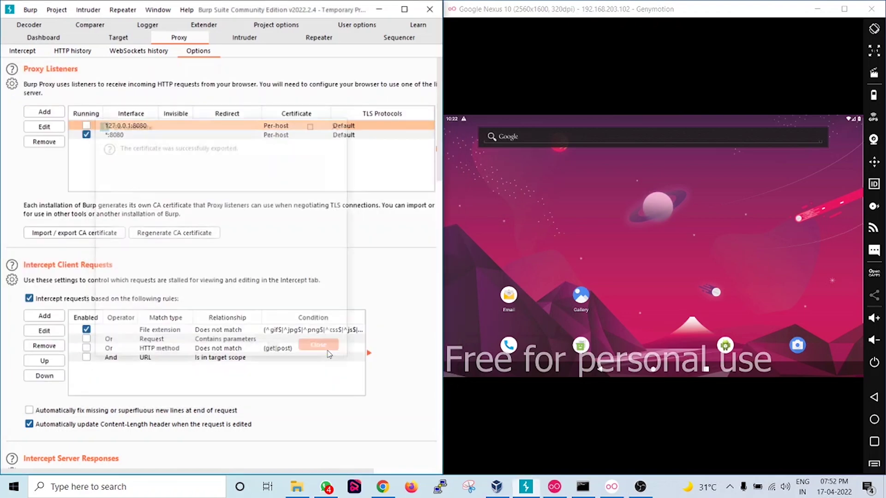
Drag burp.cer from Burp cert mobile onto the Genymotion device, then open its app drawer.
click(296, 487)
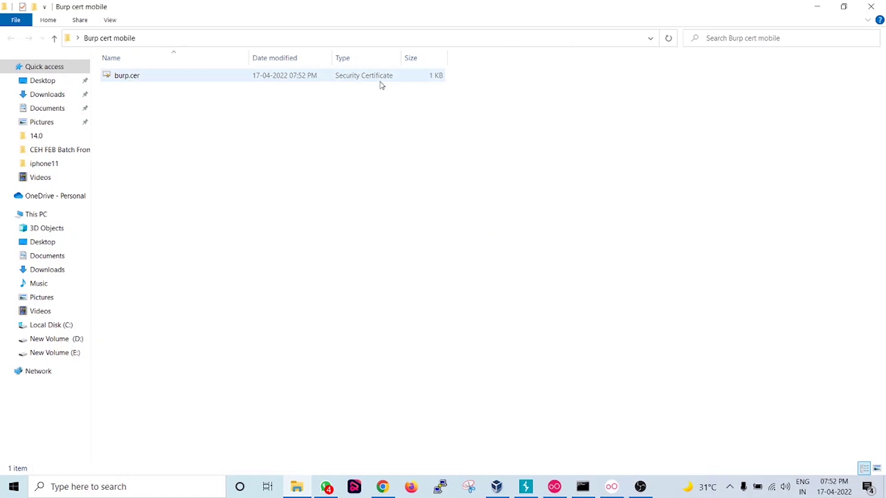
click(613, 486)
click(212, 75)
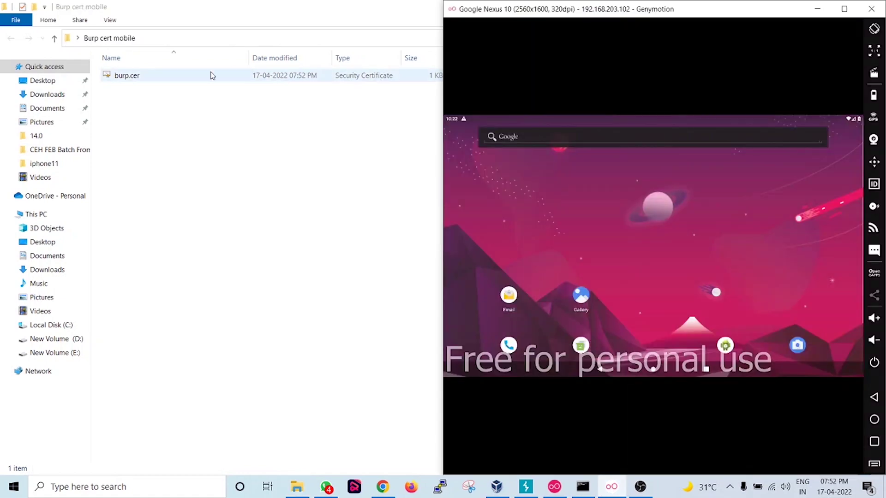
mouse_move(212, 76)
mouse_down()
mouse_move(613, 450)
mouse_move(611, 291)
mouse_up()
click(499, 250)
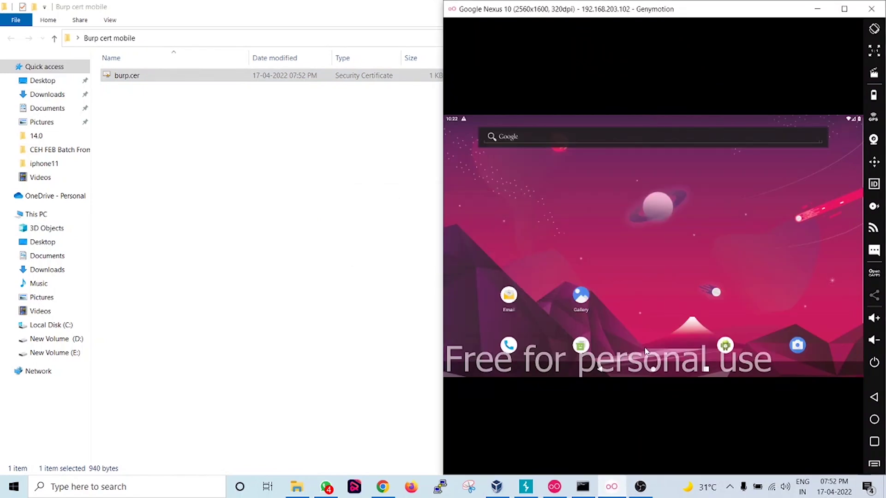
drag(654, 332, 654, 138)
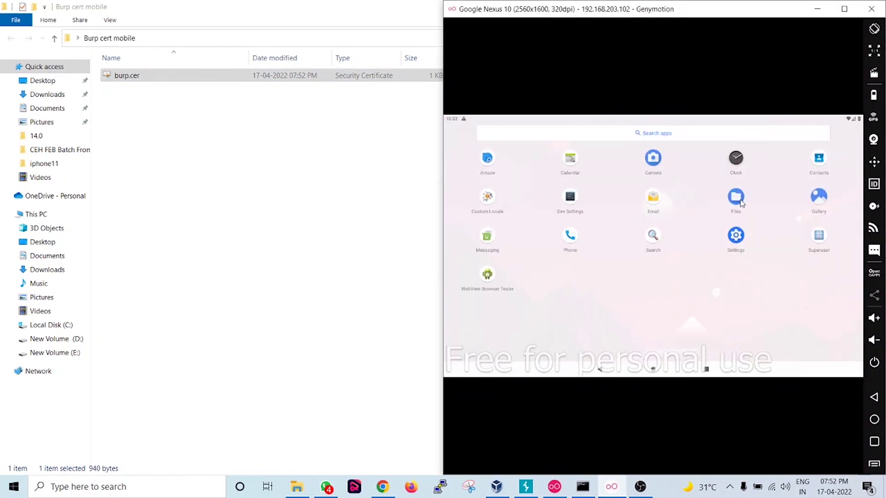
Install burp.cer from the Files app as a certificate named burp-proxy.
click(737, 198)
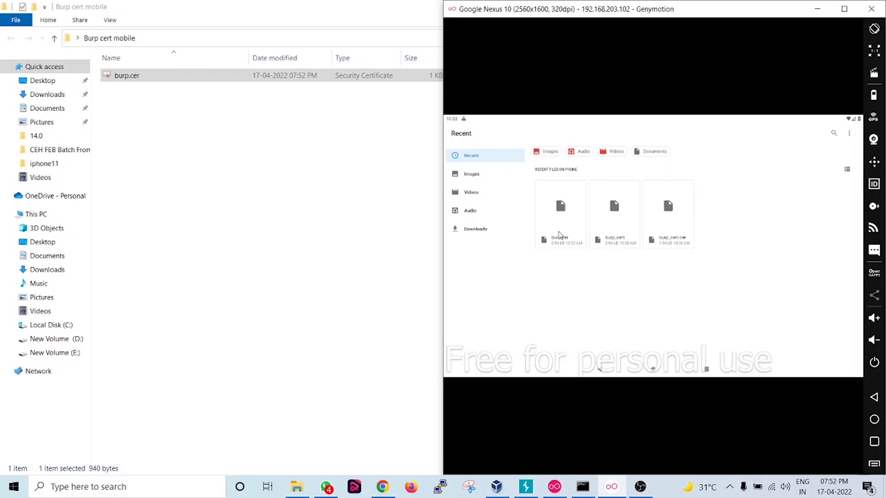
click(559, 234)
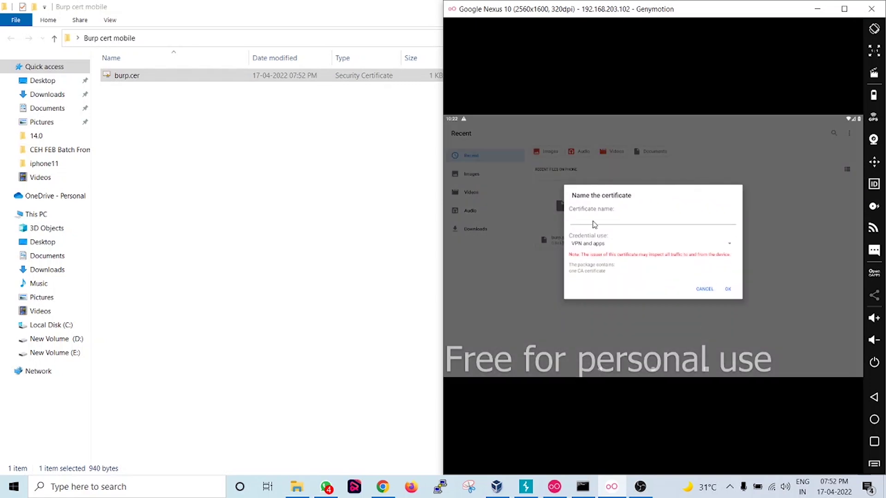
click(594, 222)
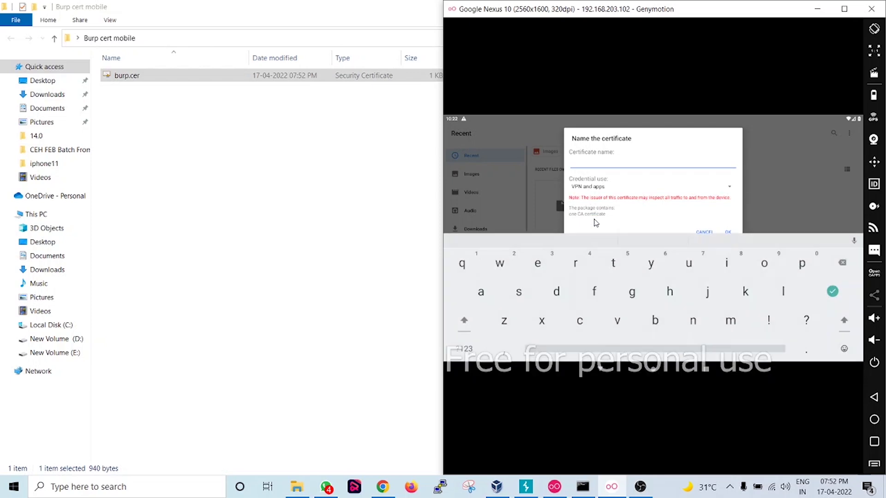
text(bur)
text(p-pro)
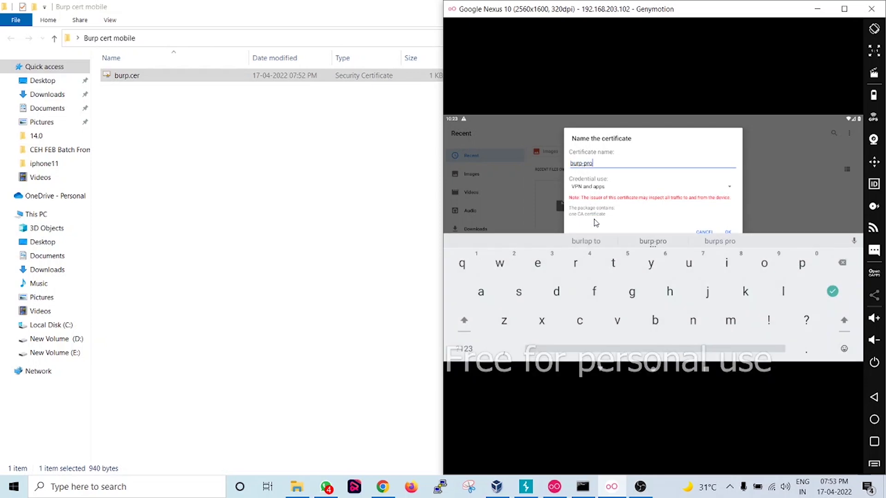
text(xy)
click(727, 233)
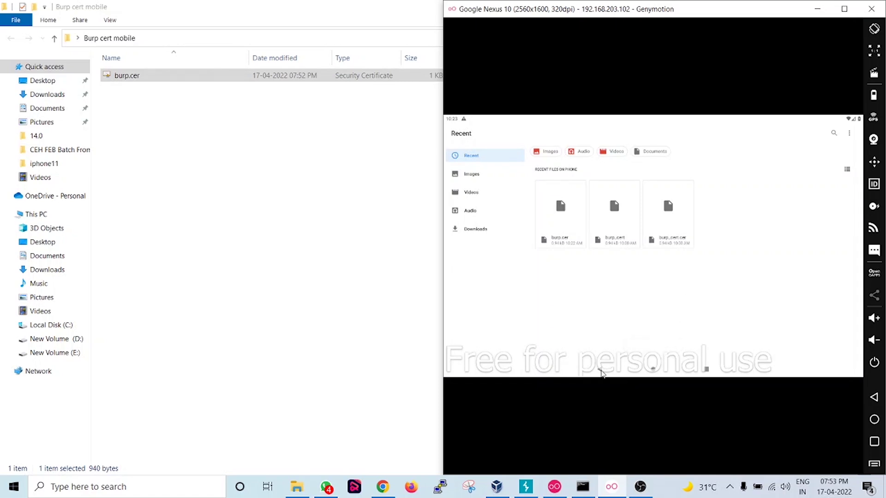
Leave the file picker and open the AndroidWifi network details in Settings.
click(600, 369)
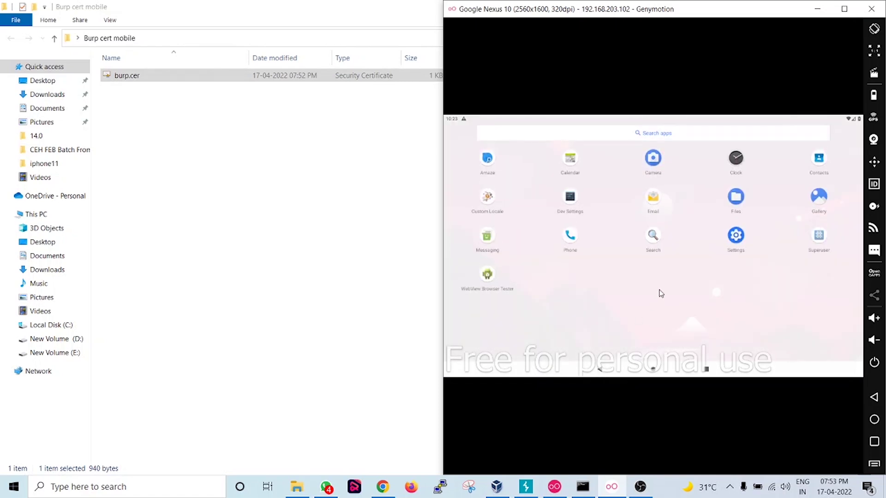
click(736, 236)
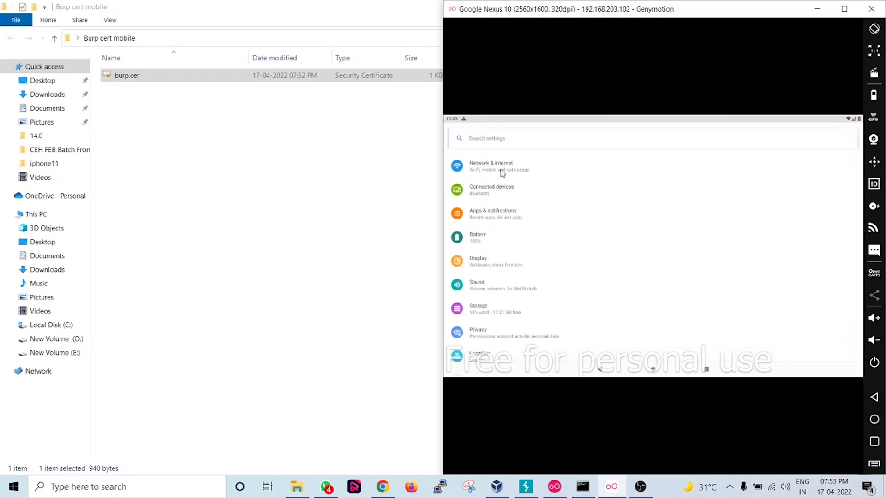
click(502, 172)
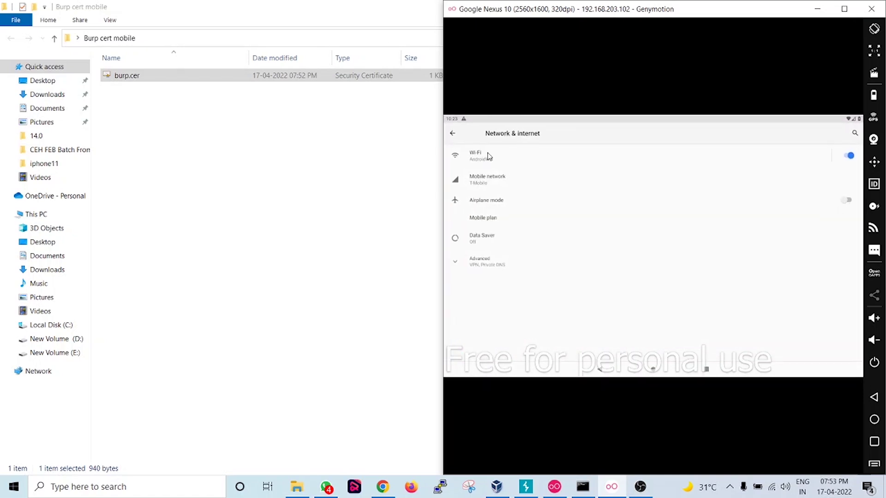
click(485, 155)
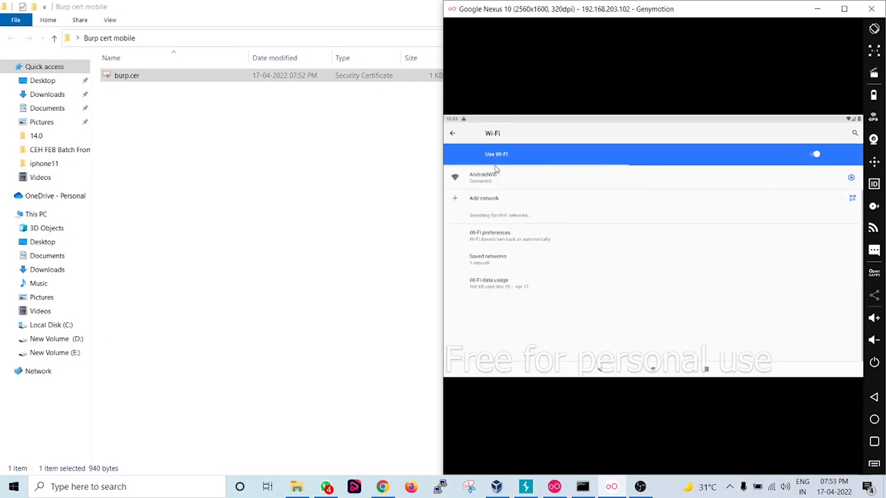
click(499, 179)
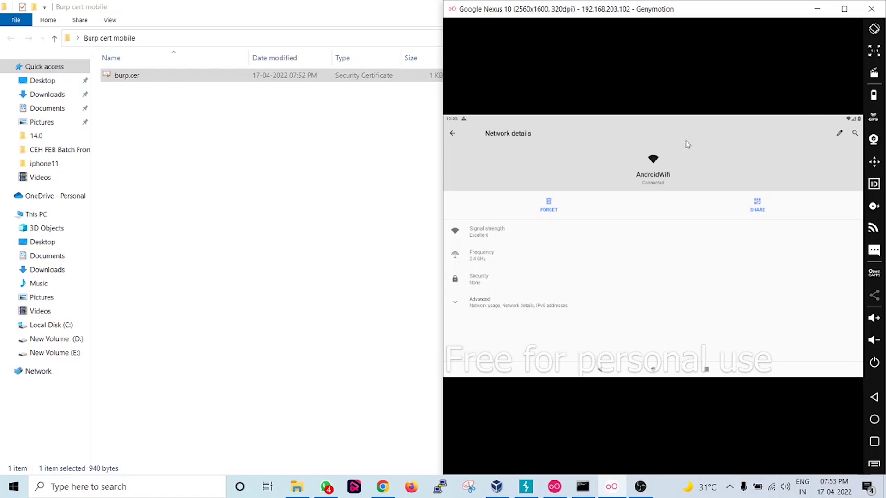
Edit AndroidWifi, set Proxy to Manual under Advanced options, and select Proxy hostname.
click(839, 136)
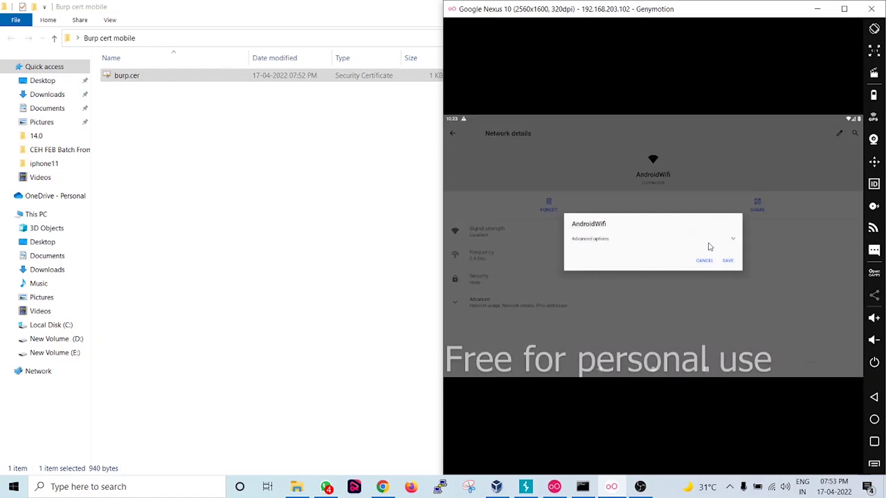
click(710, 244)
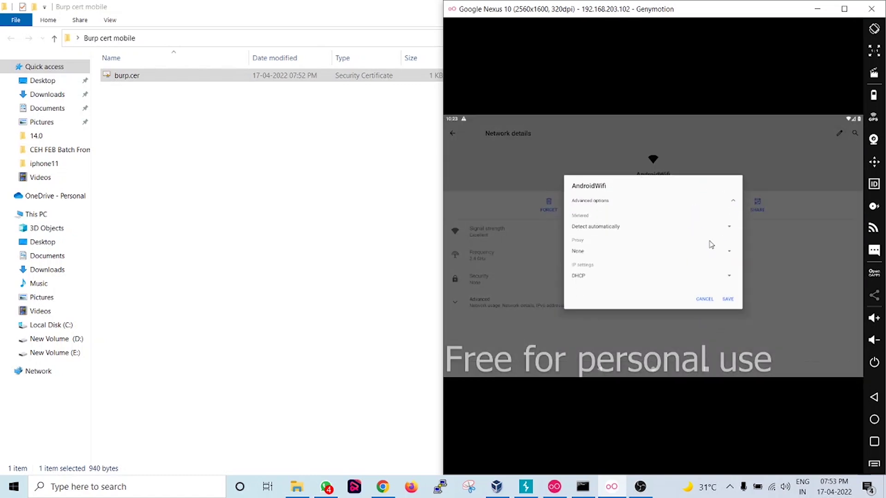
click(596, 253)
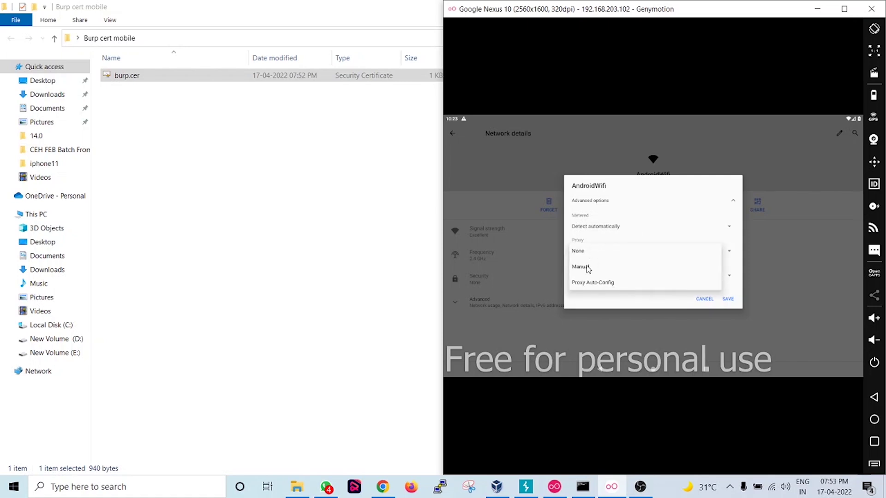
click(587, 268)
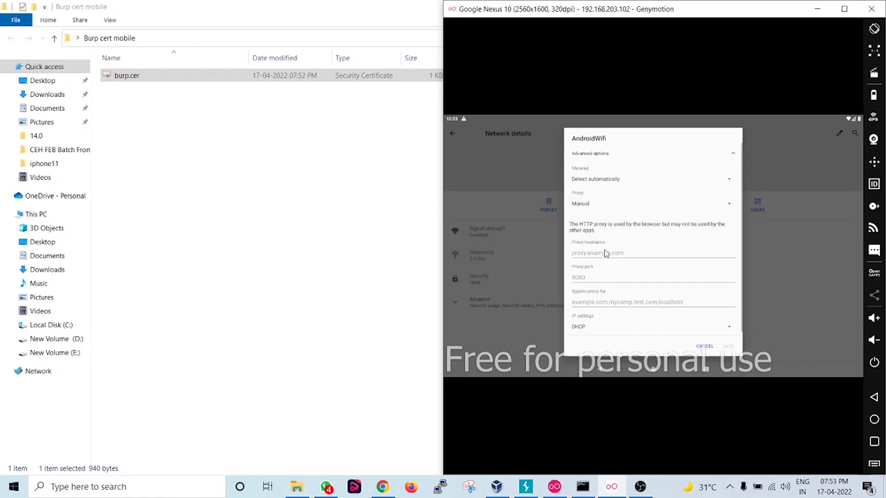
click(605, 254)
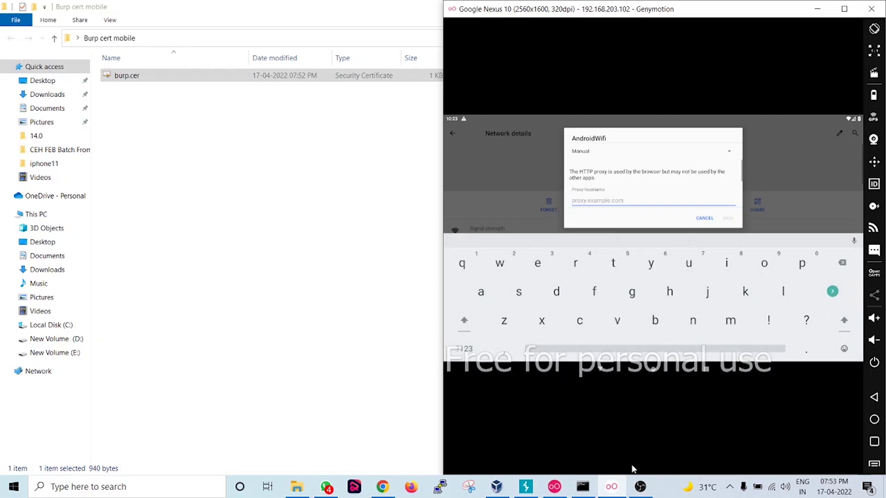
Run ipconfig in Command Prompt and select the Wi-Fi IPv4 address 192.168.1.101.
click(583, 487)
text(ip)
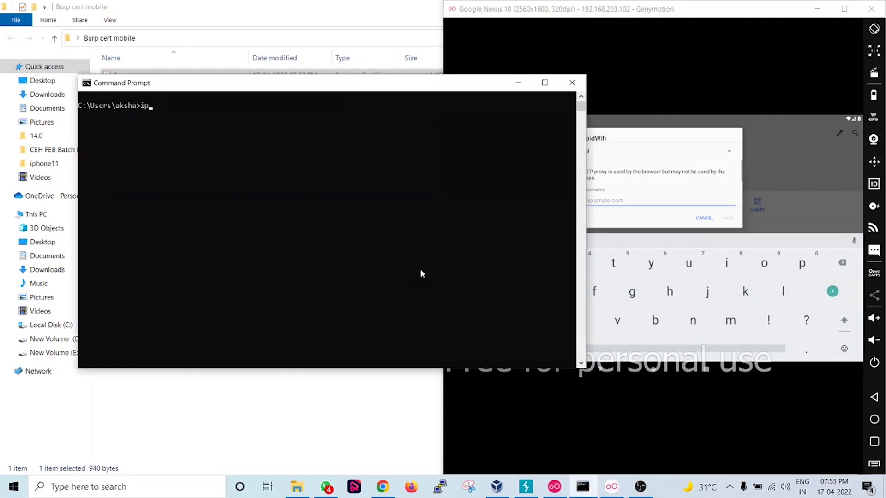
text(g)
key(Return)
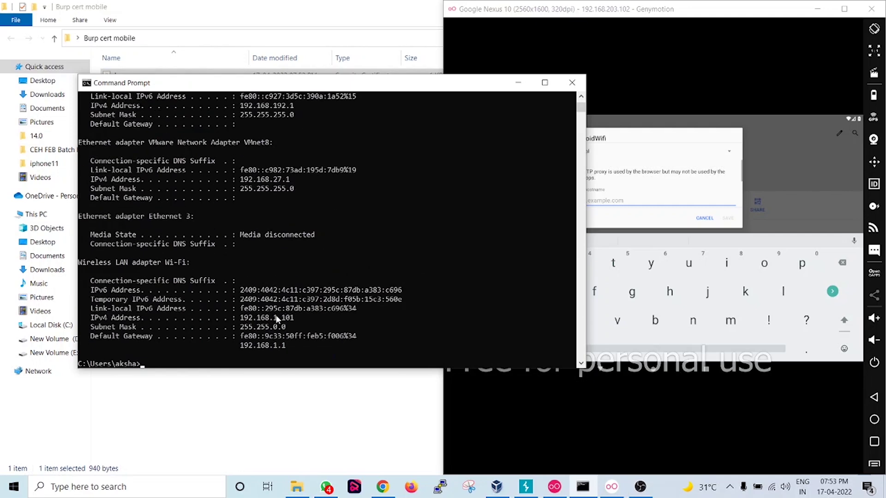
double_click(267, 318)
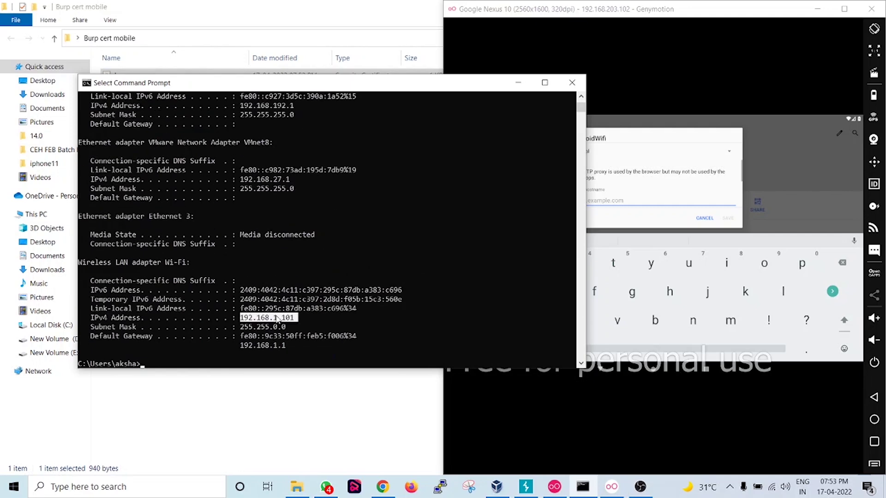
Enter proxy hostname 192.168.1.101 and port 8080 for AndroidWifi, then save.
click(619, 190)
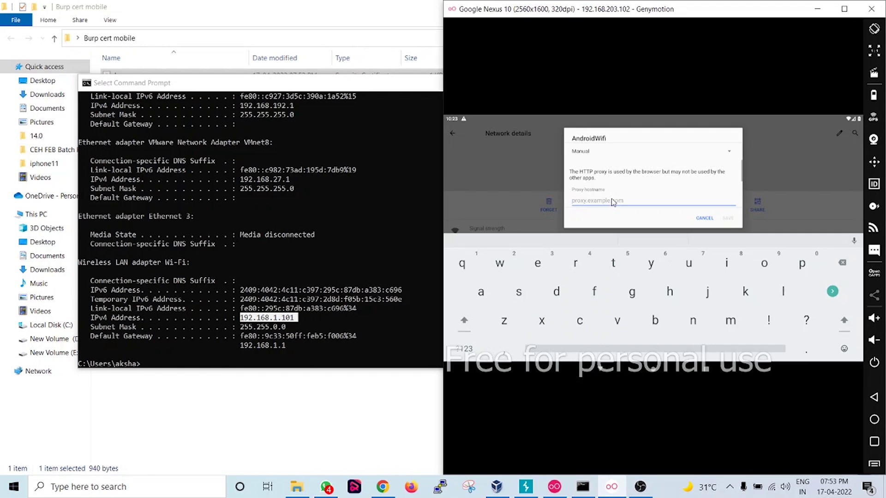
text(192.168.1.101)
scroll(613, 201, down, 2)
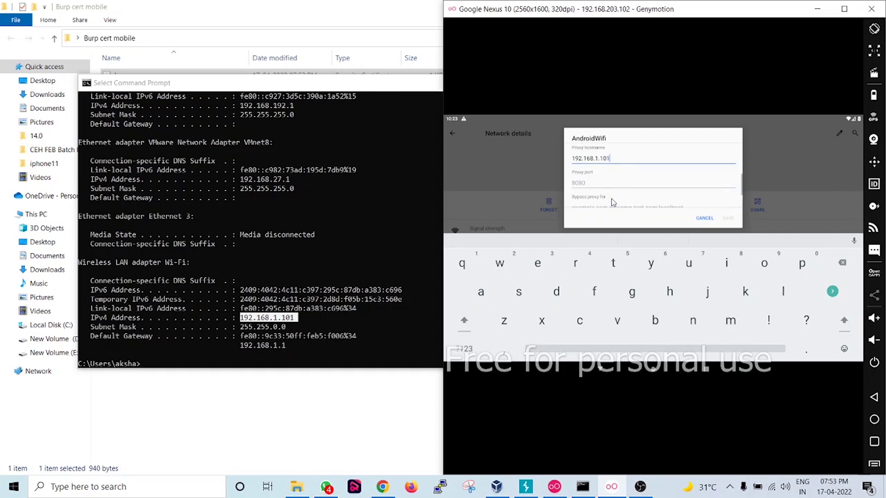
click(604, 186)
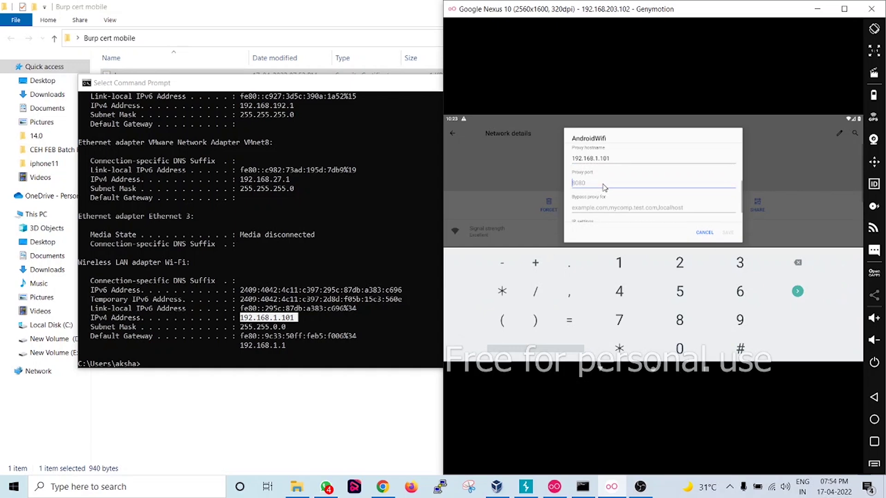
text(8080)
click(727, 234)
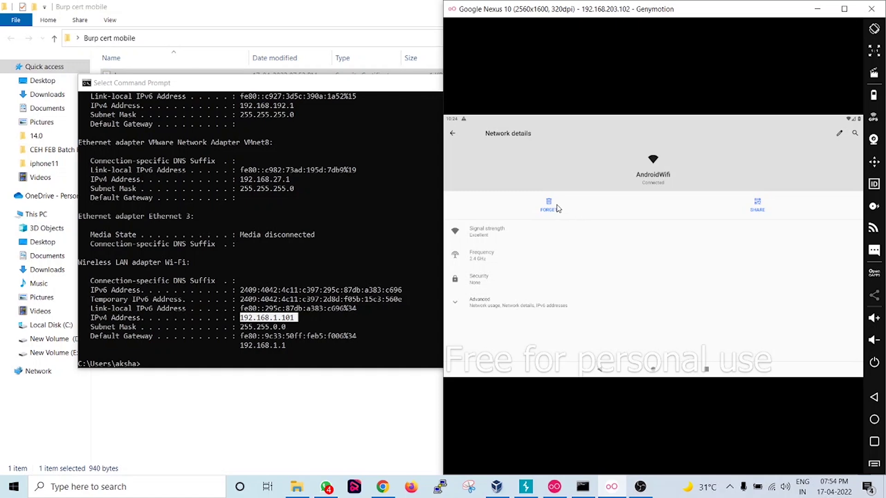
Turn the emulator's Wi-Fi off and on, then view the AndroidWifi network details.
click(453, 134)
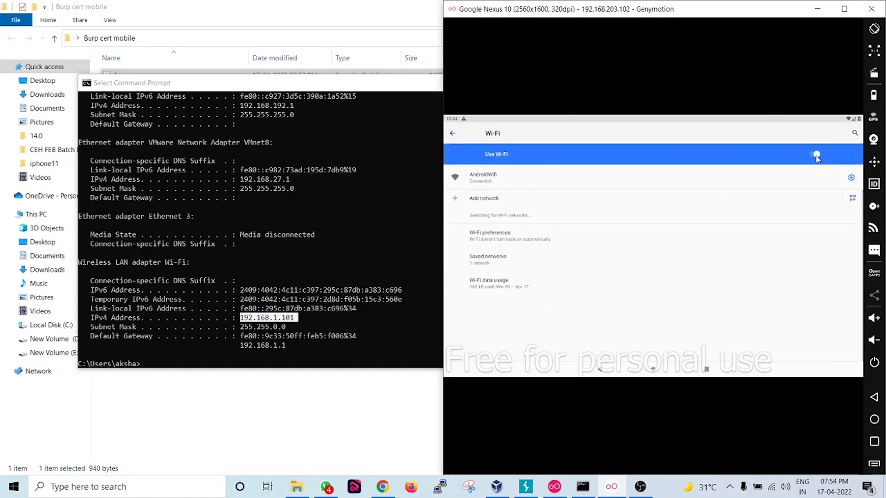
click(816, 154)
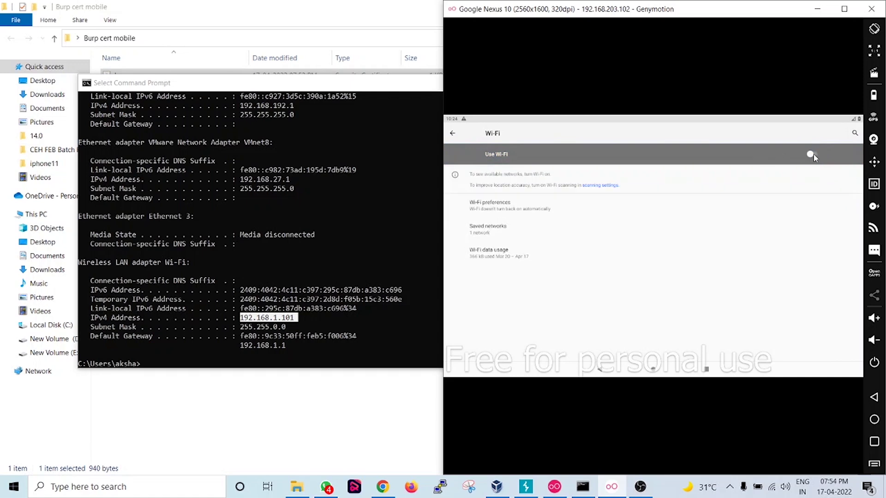
click(814, 156)
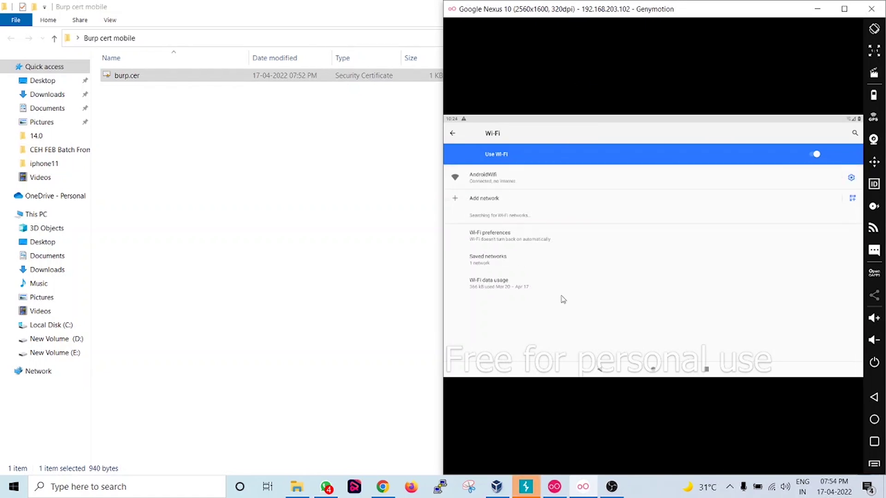
click(562, 179)
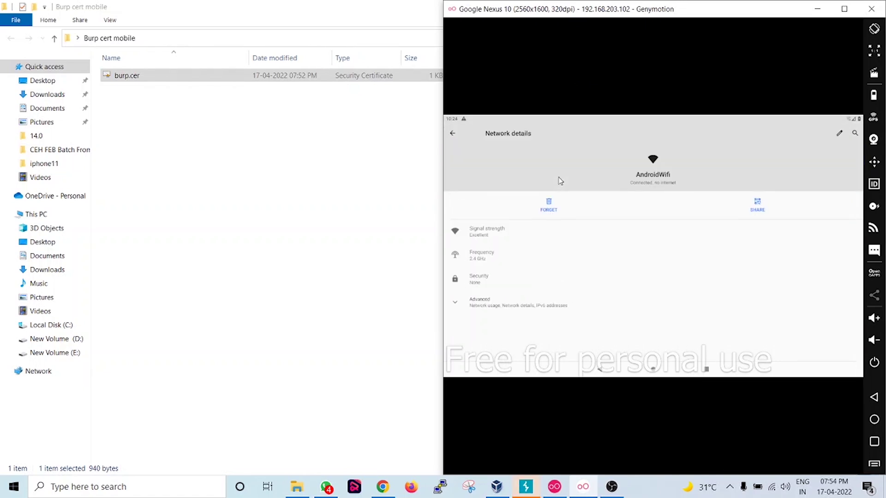
Leave Wi-Fi settings, show the recent apps overview, and switch to Burp Suite.
click(453, 133)
click(874, 442)
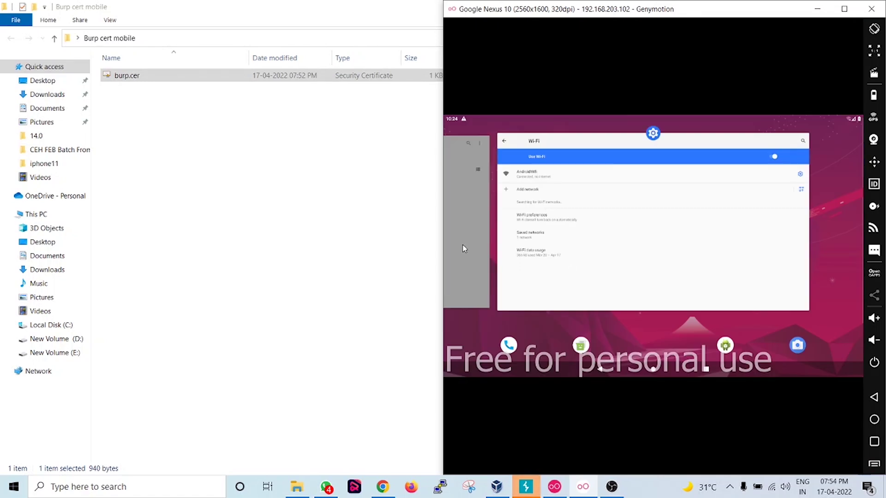
click(874, 442)
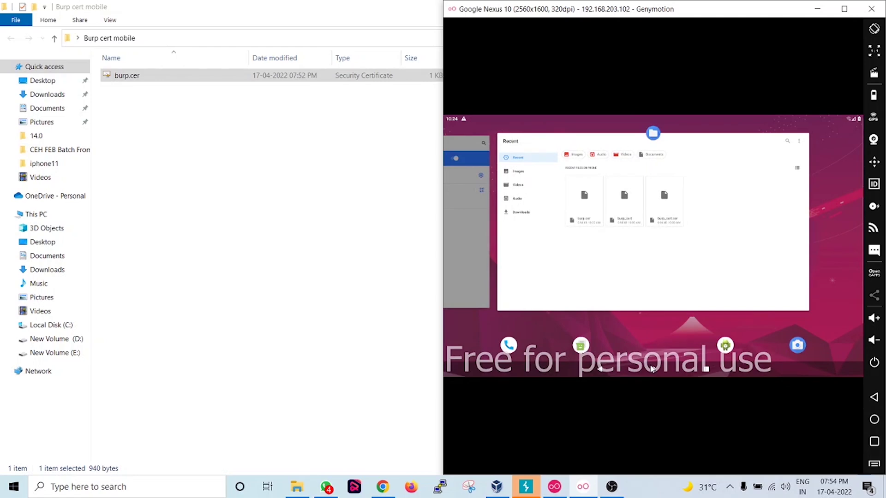
click(526, 486)
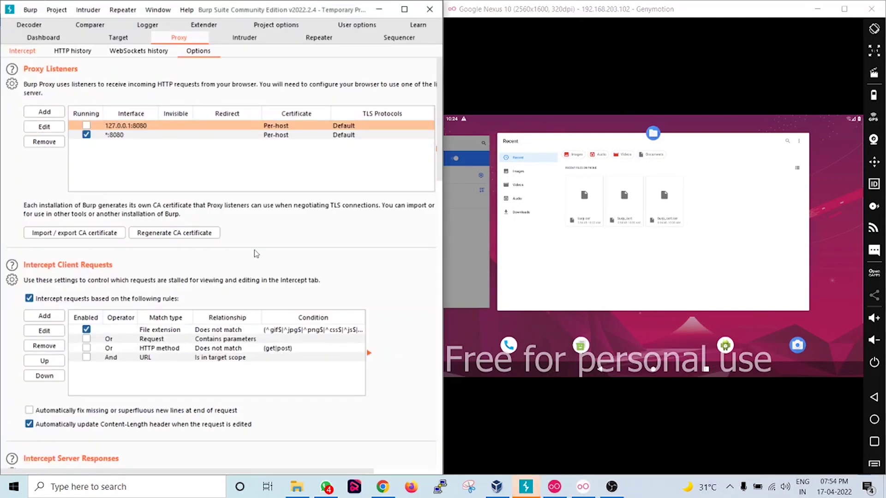
click(23, 50)
click(32, 83)
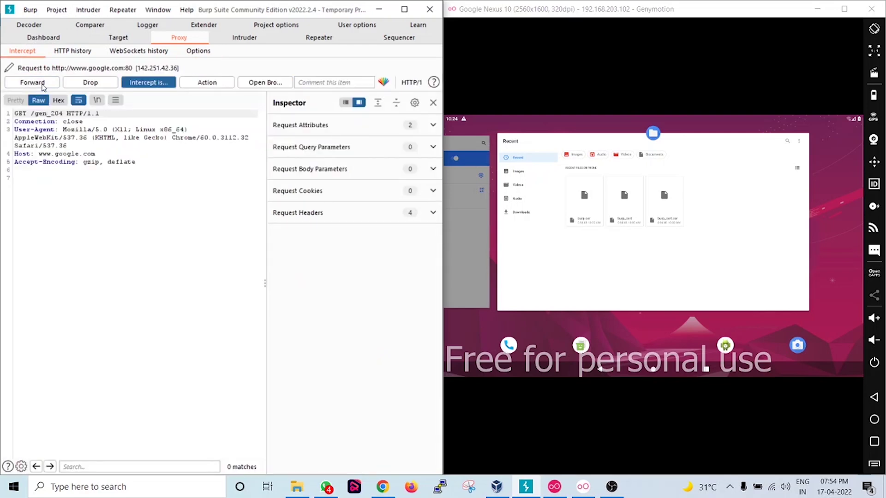
click(33, 82)
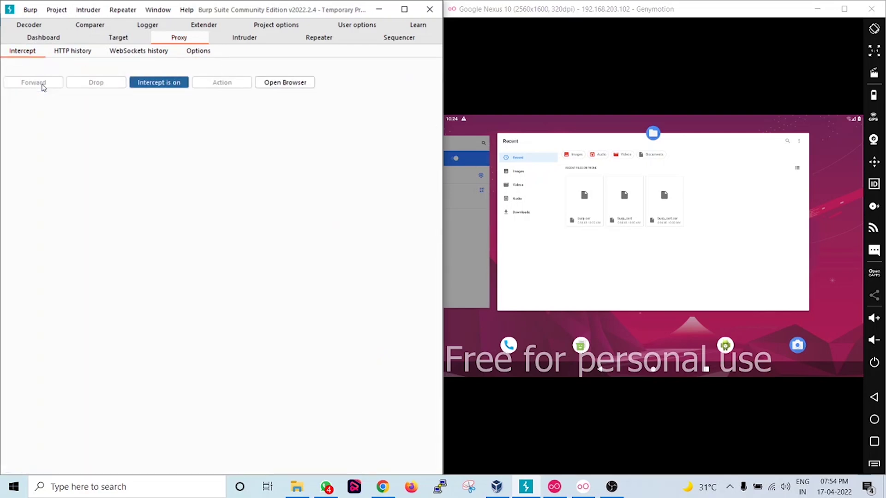
click(33, 82)
click(158, 82)
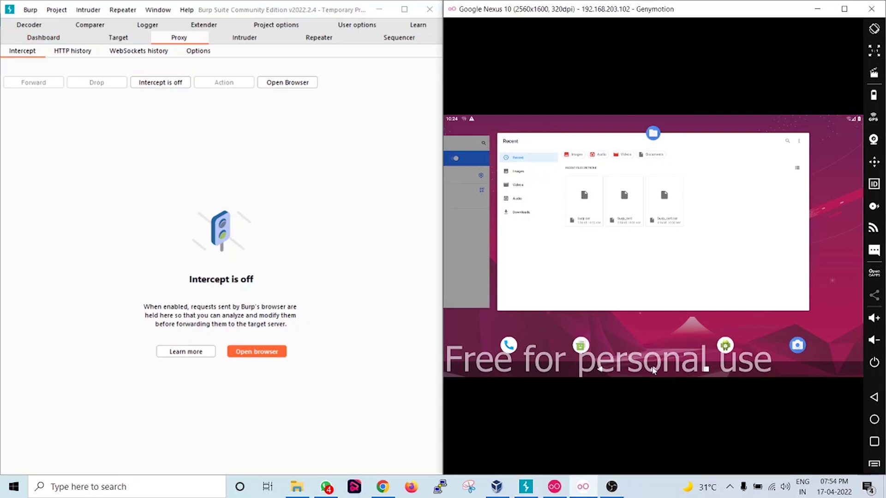
click(653, 366)
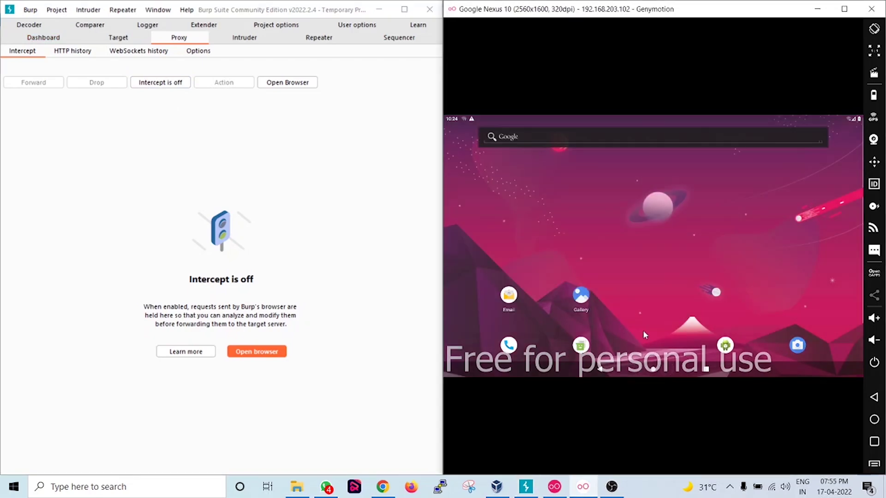
Launch WebView Browser Tester from the app drawer and turn Burp interception back on.
drag(644, 330, 632, 191)
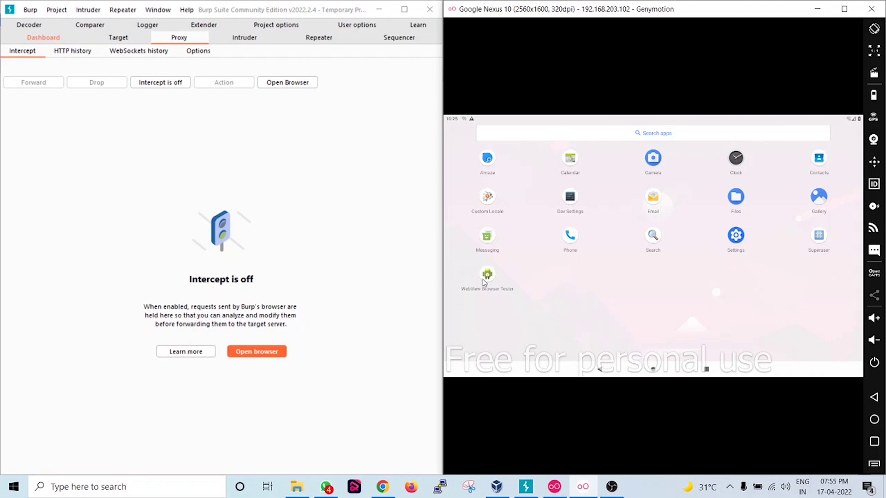
click(486, 277)
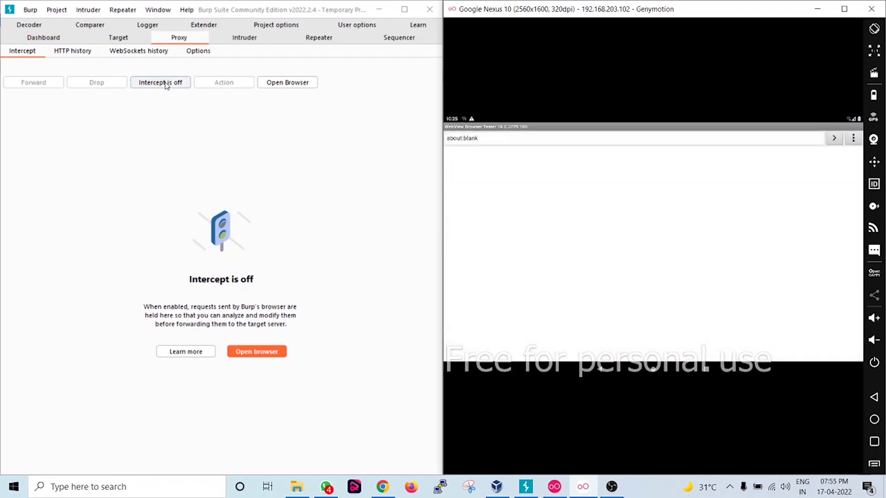
click(160, 82)
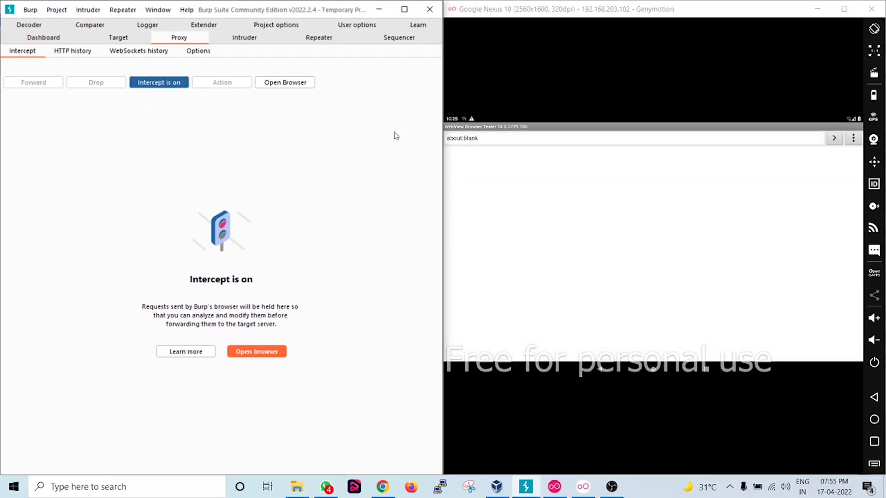
Load google.com in the emulator browser and forward the held connectivity-check requests.
click(487, 144)
text(oogle.)
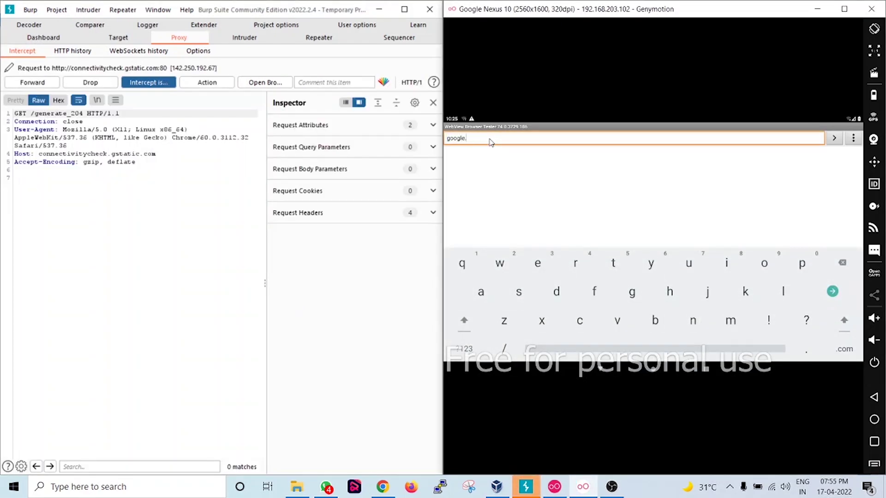
text(com)
key(Return)
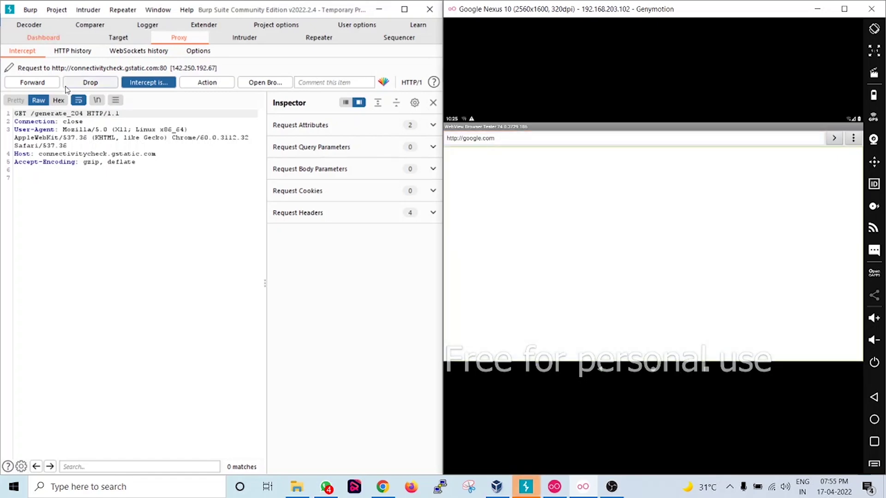
click(33, 83)
click(32, 82)
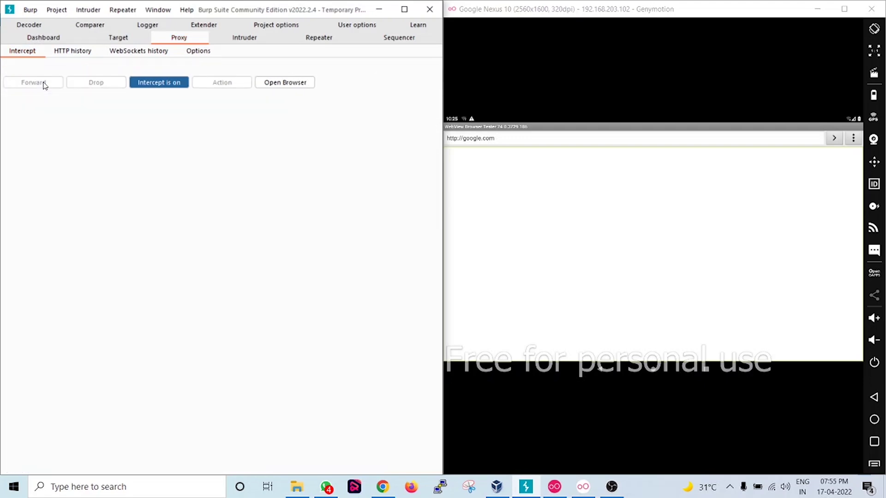
click(43, 85)
click(42, 85)
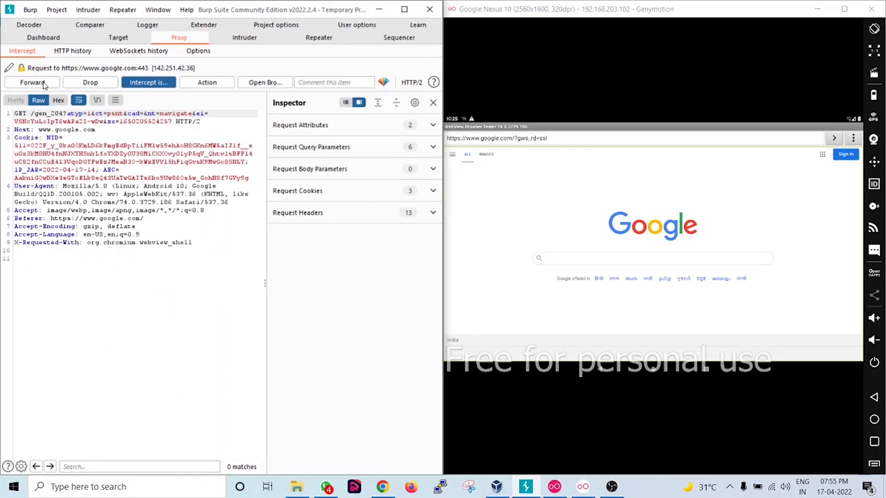
click(43, 85)
click(43, 85)
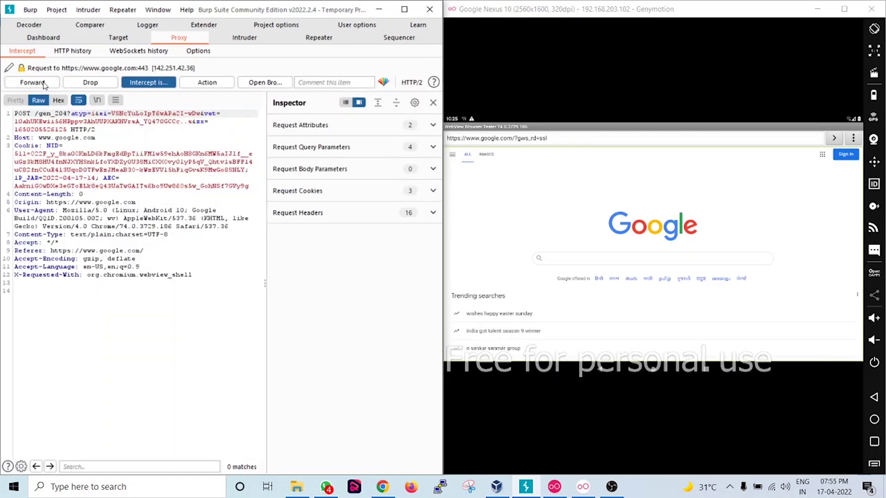